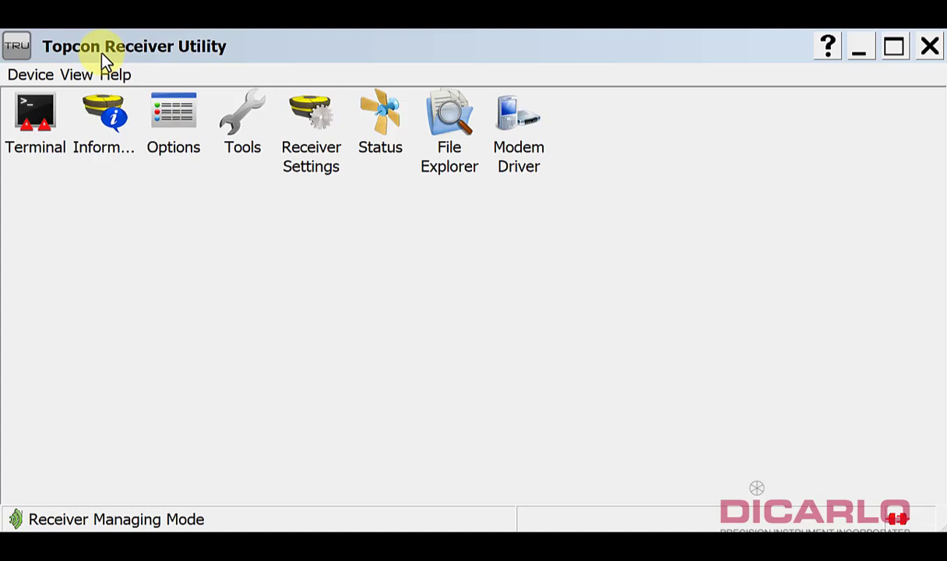
# Set the application mode to Receiver Managing.
pyautogui.click(28, 76)
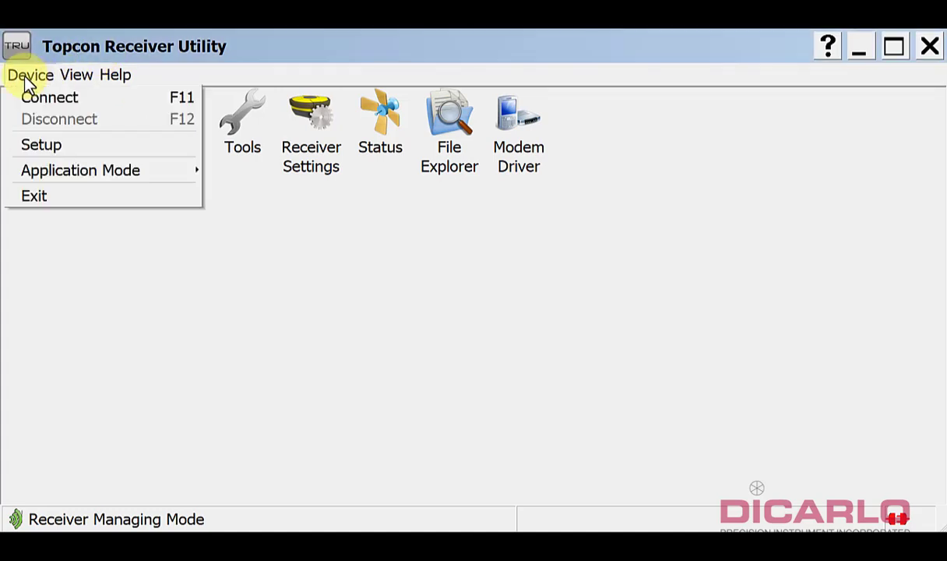
pyautogui.moveTo(61, 168)
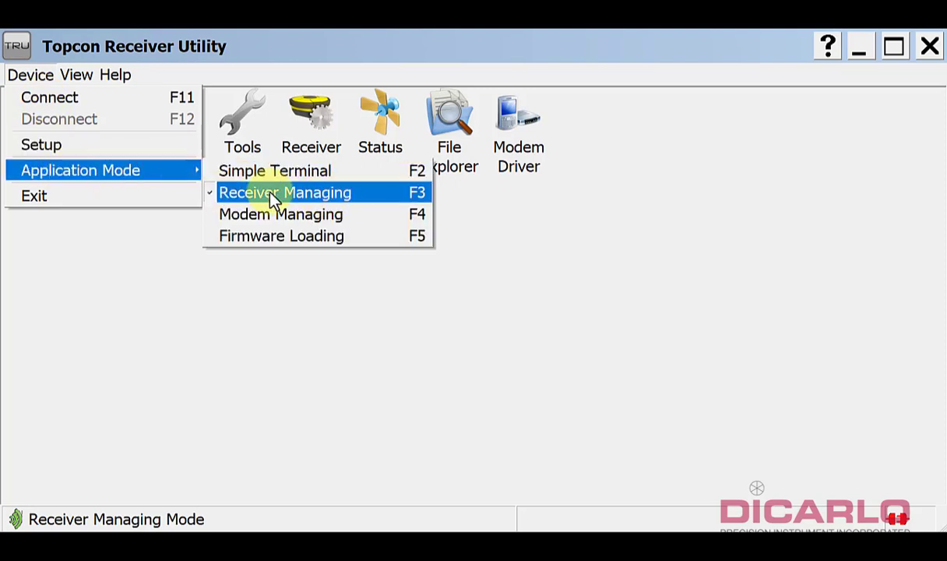
pyautogui.click(351, 198)
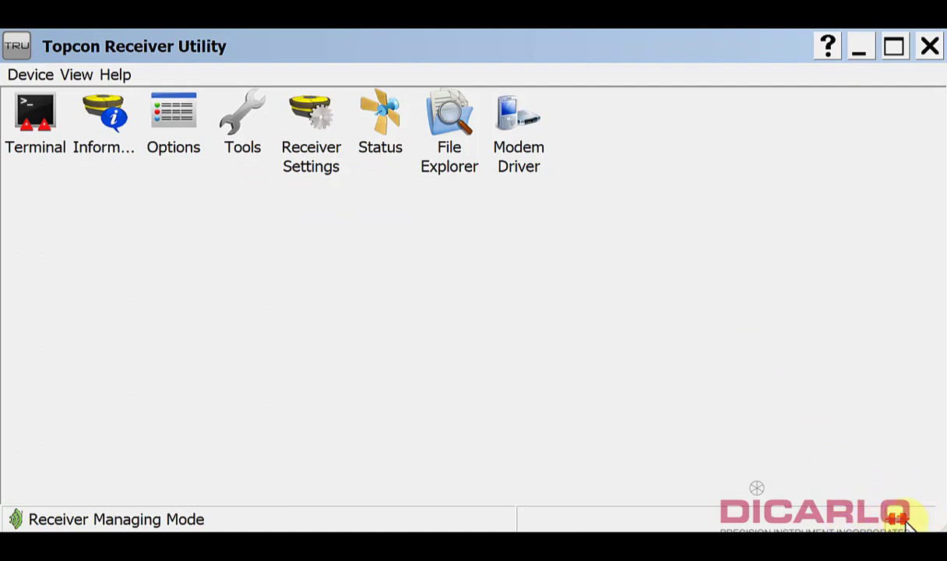
# Open the device connection parameters and set the connection type to Serial Port.
pyautogui.click(30, 76)
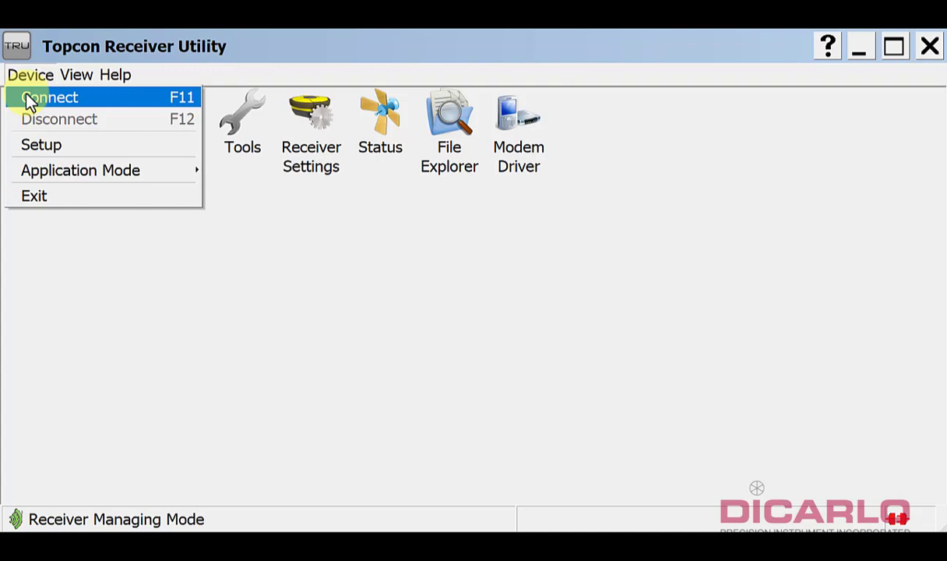
pyautogui.click(30, 101)
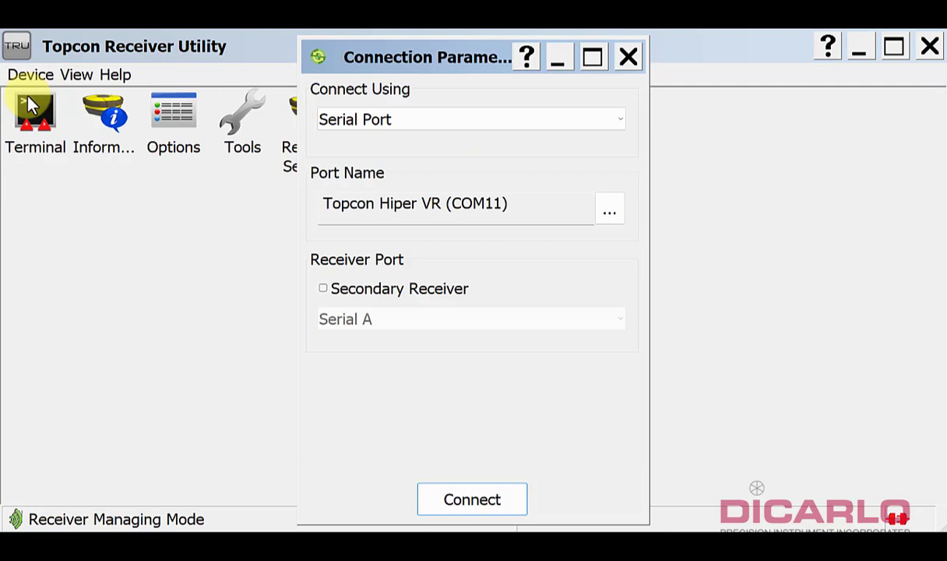
pyautogui.click(451, 124)
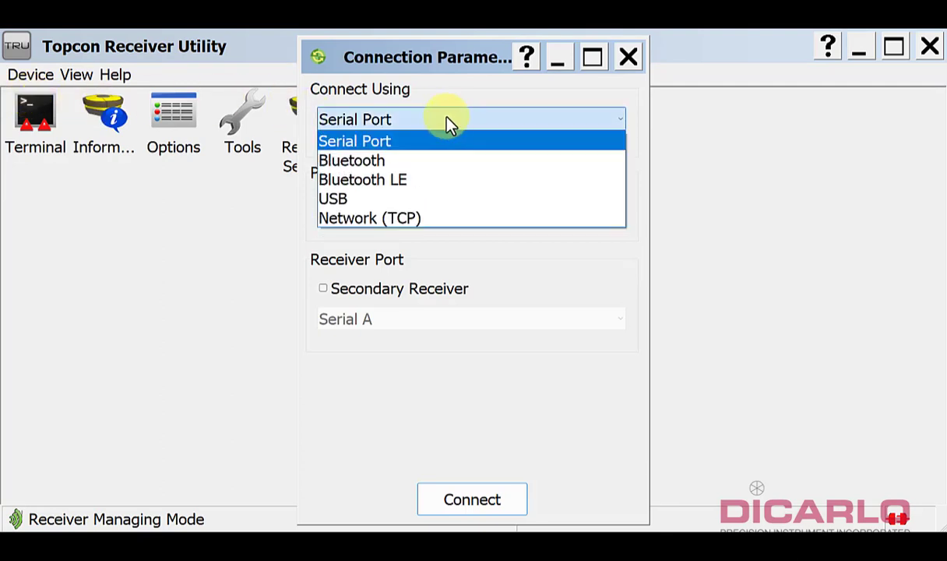
pyautogui.click(387, 200)
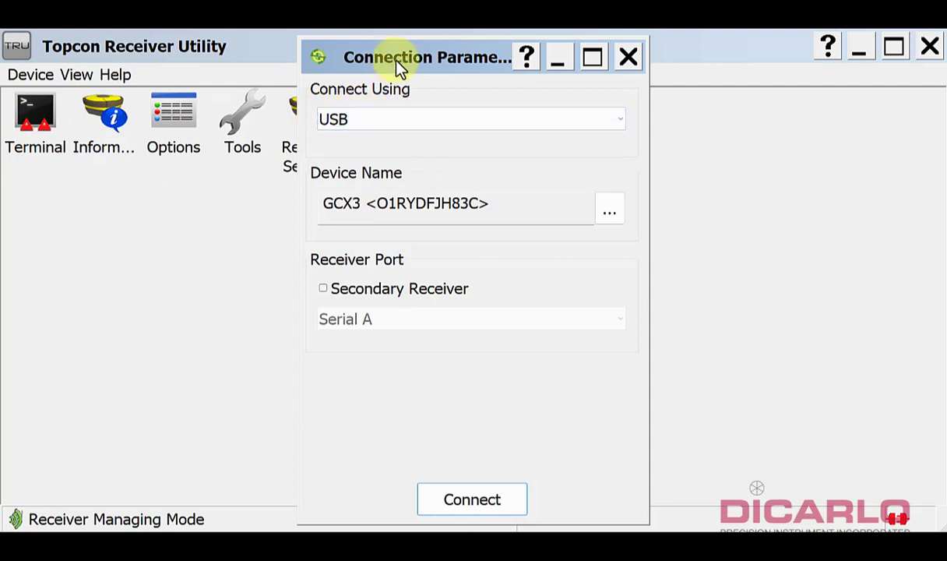
pyautogui.click(418, 122)
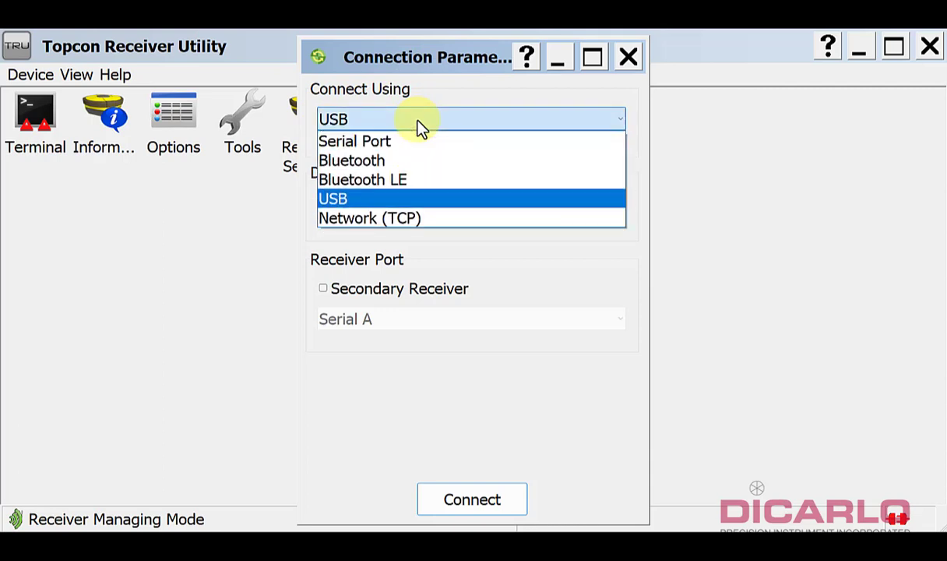
pyautogui.click(374, 141)
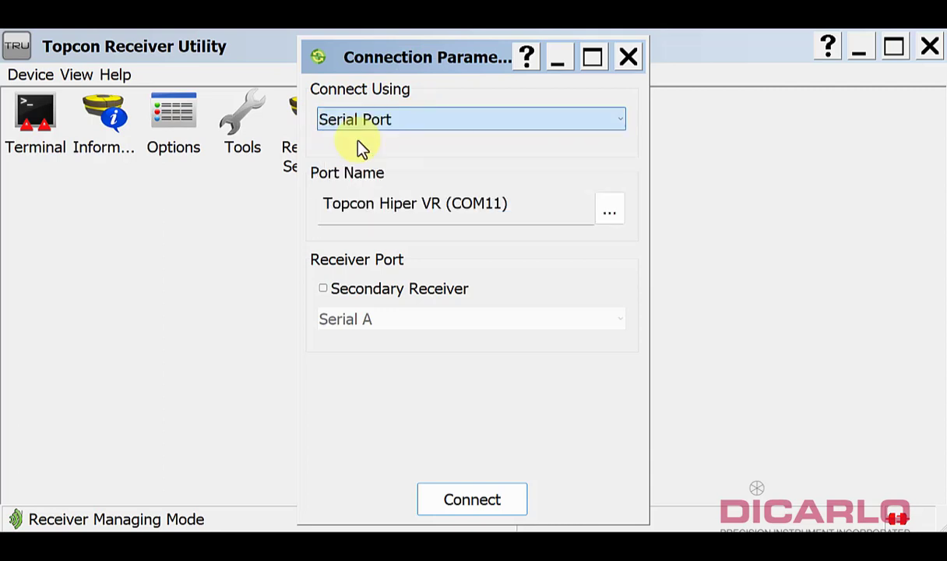
# Choose Topcon Hiper VR (COM4) as the serial port device.
pyautogui.click(610, 208)
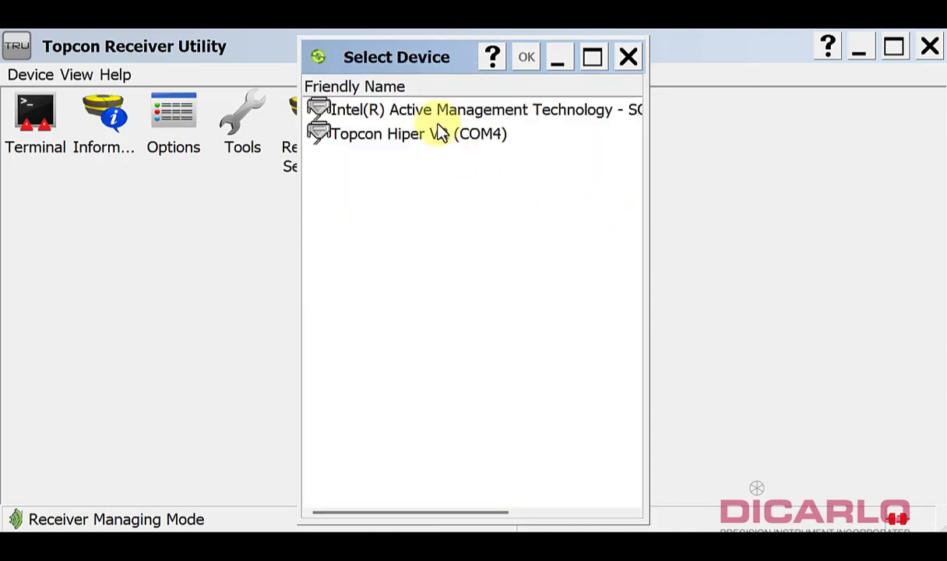
pyautogui.click(521, 113)
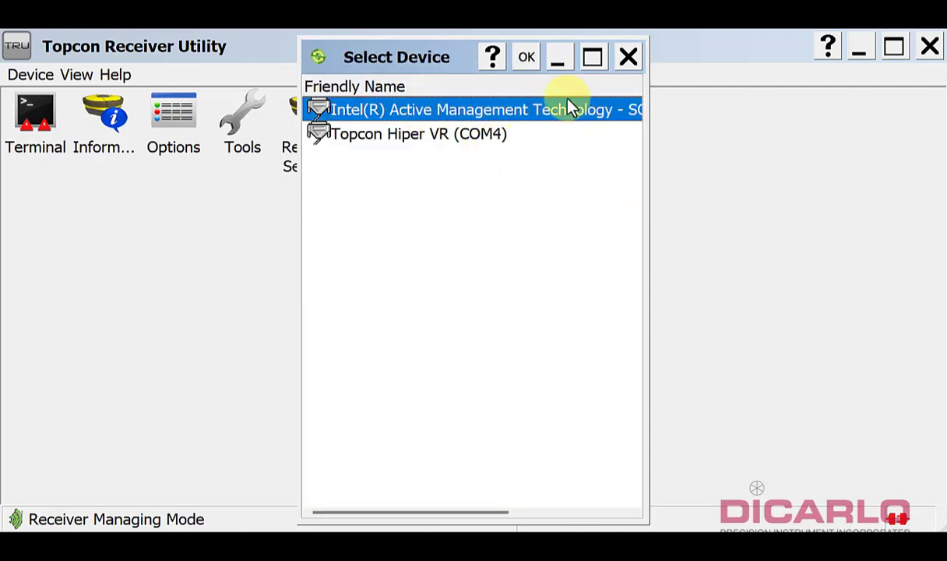
pyautogui.click(393, 132)
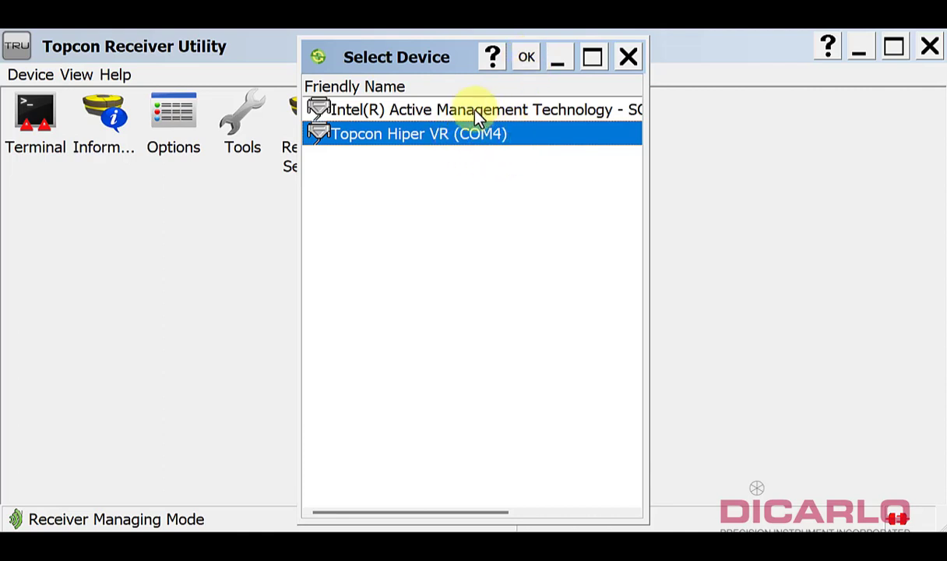
pyautogui.click(525, 59)
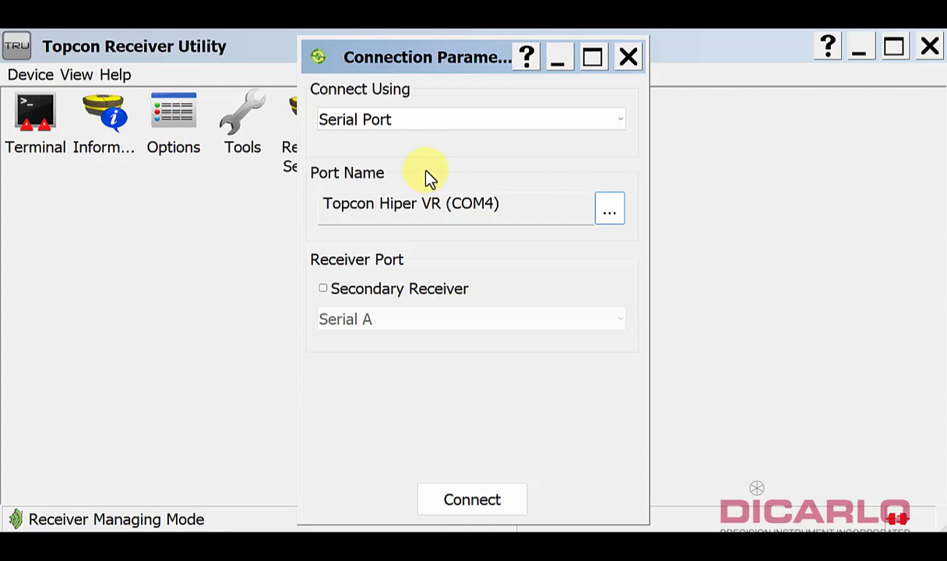
# Check the list of available serial devices without changing the chosen port.
pyautogui.click(612, 212)
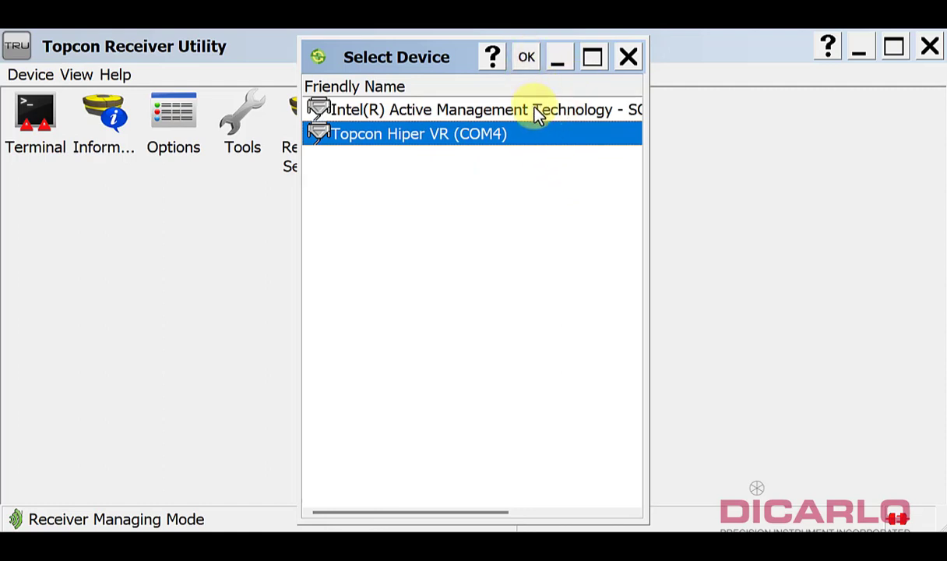
pyautogui.click(629, 57)
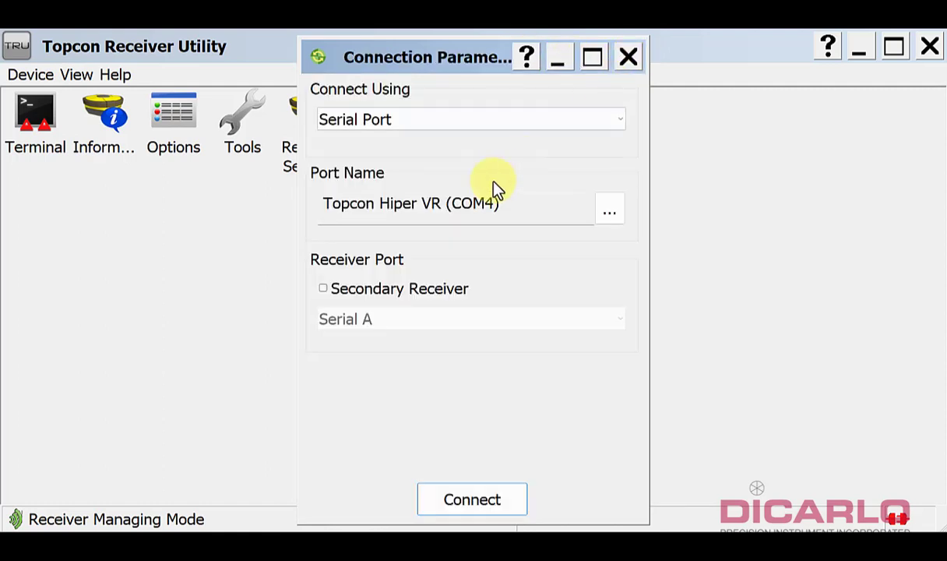
pyautogui.click(612, 212)
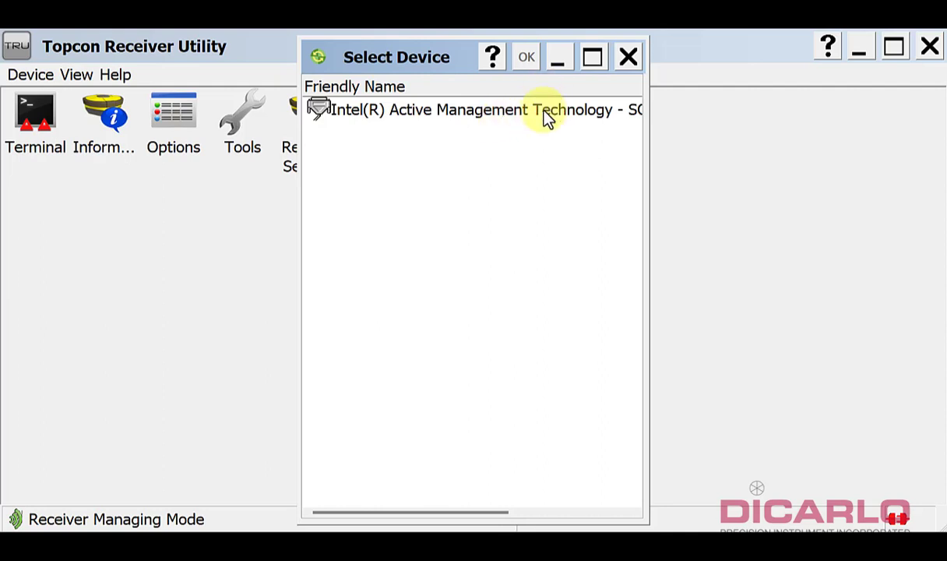
pyautogui.click(629, 60)
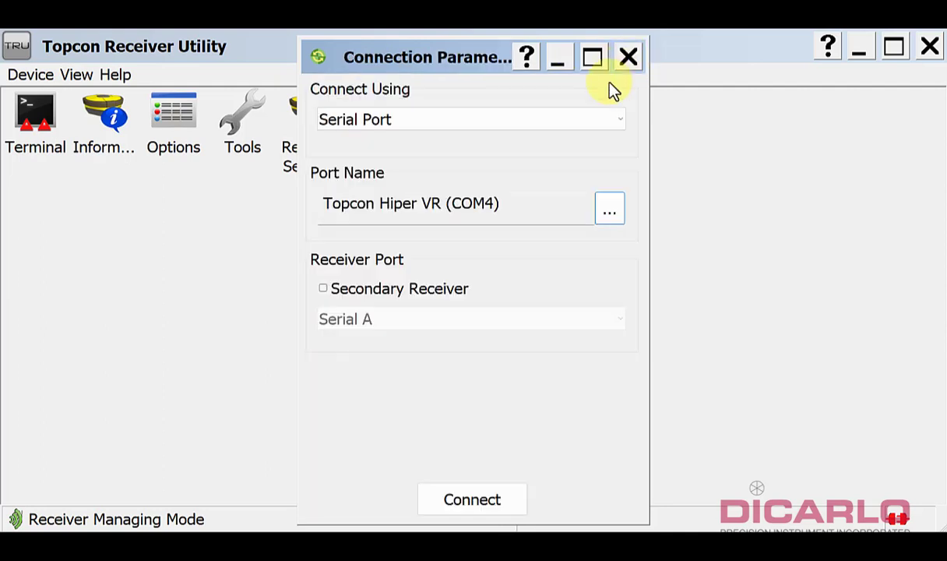
# Reconfirm Topcon Hiper VR (COM4) as the port and connect to the receiver.
pyautogui.click(607, 215)
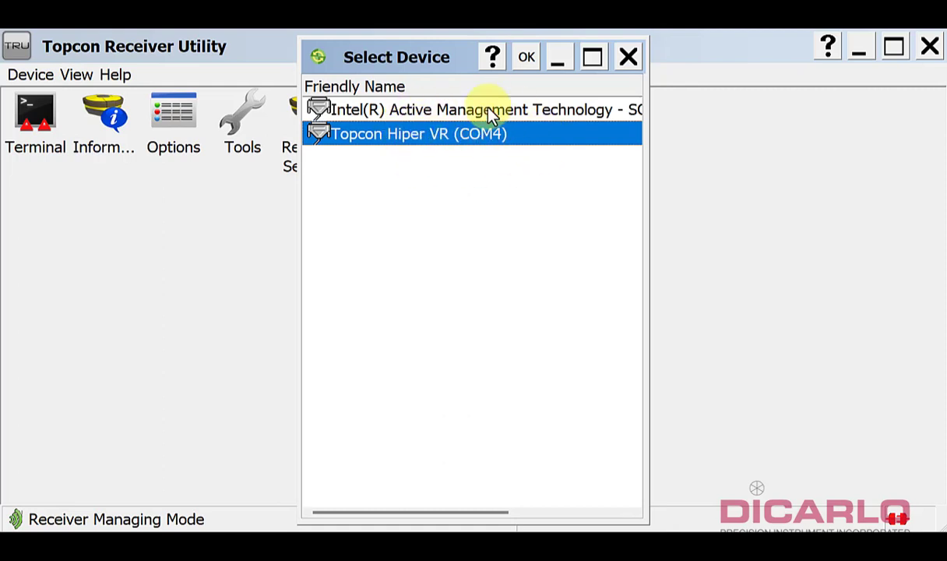
pyautogui.click(527, 58)
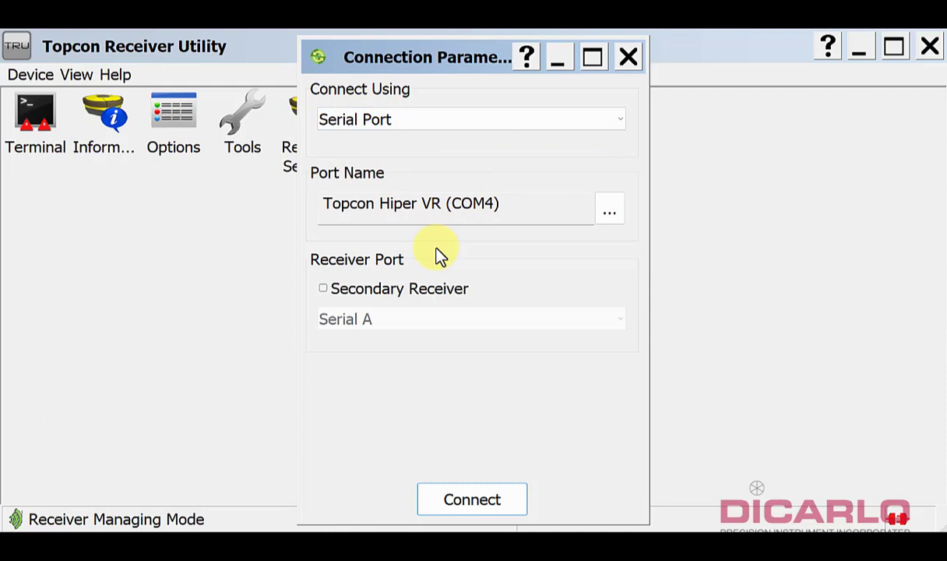
pyautogui.click(472, 499)
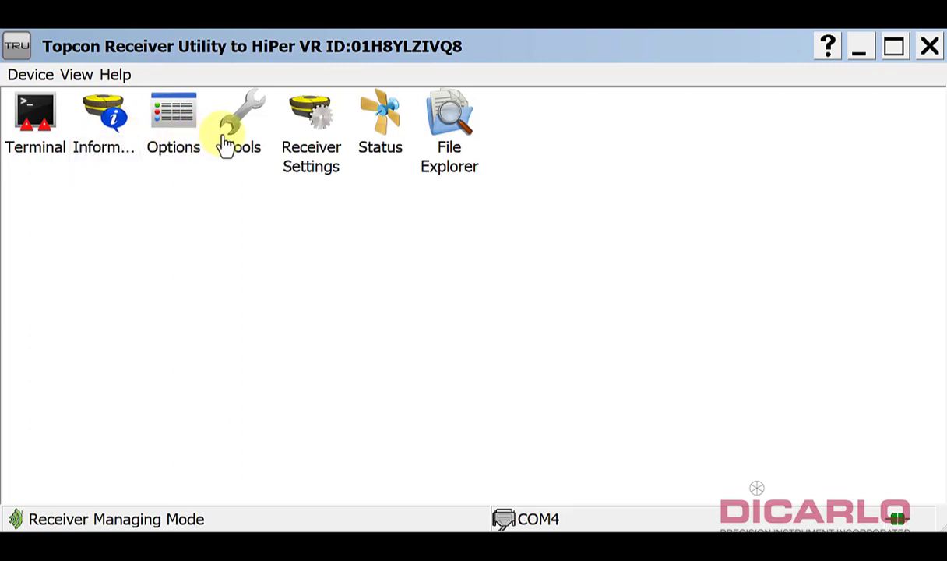
# Open the receiver's File Explorer, list the files in its /blk/d memory and widen the file list.
pyautogui.click(451, 127)
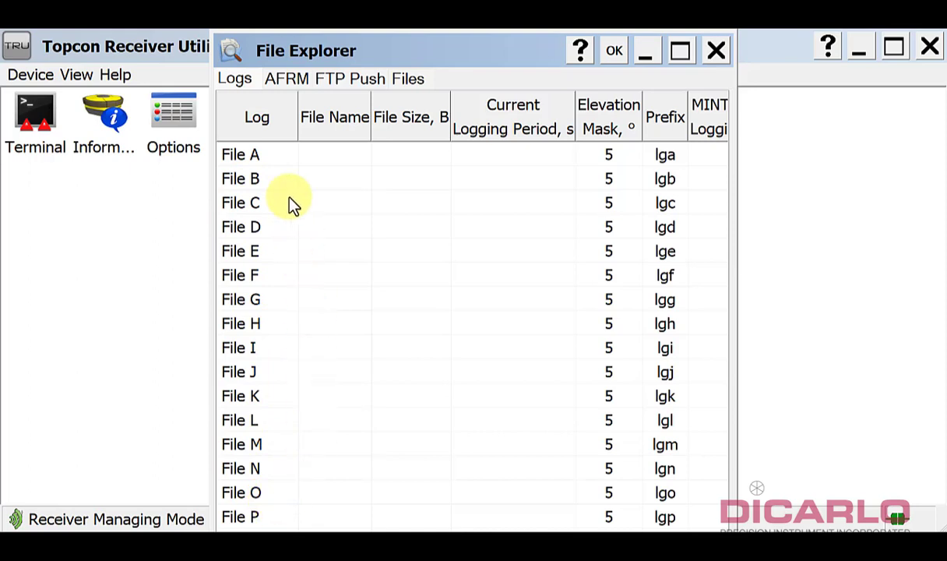
pyautogui.click(407, 79)
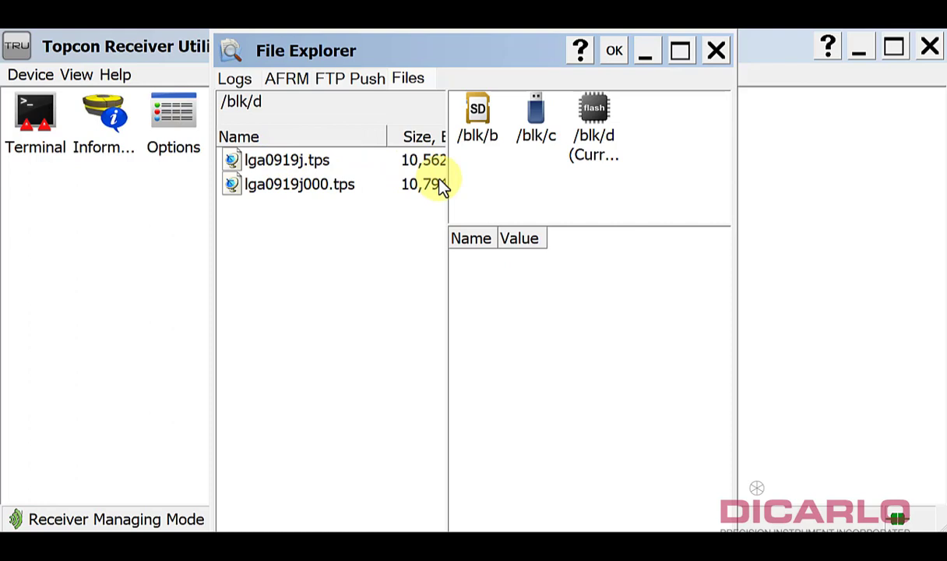
pyautogui.moveTo(448, 186); pyautogui.dragTo(504, 187)
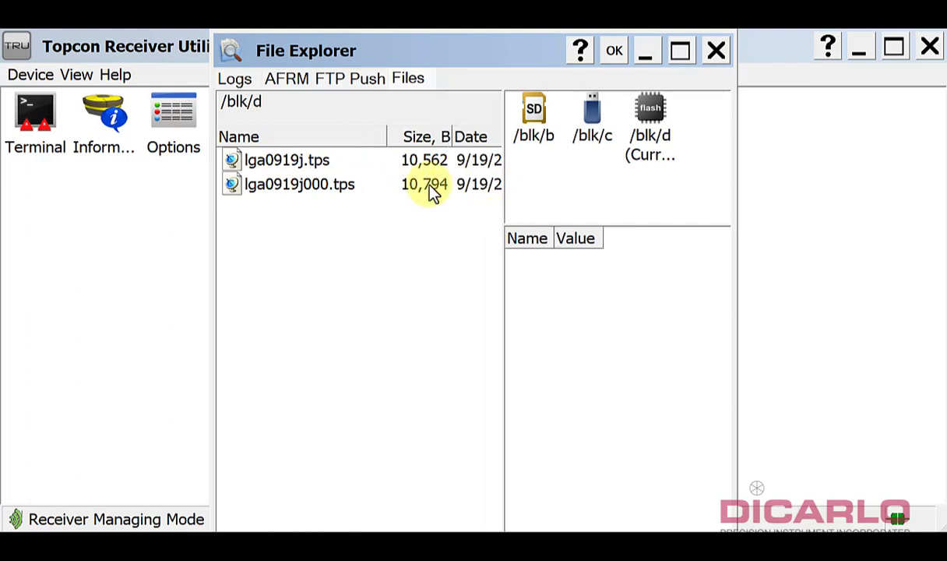
# Select lga0919j.tps and lga0919j000.tps together in the file list.
pyautogui.click(292, 184)
pyautogui.click(299, 162)
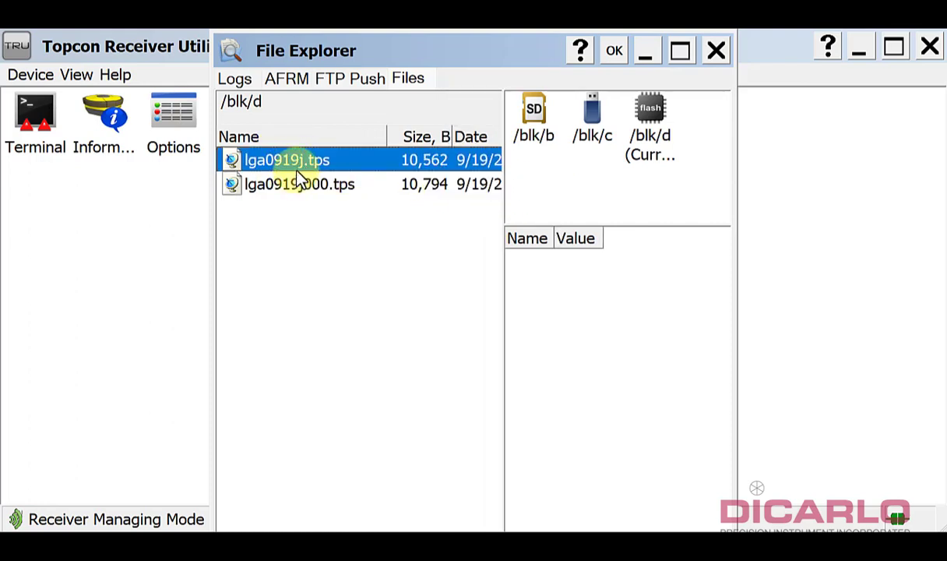
pyautogui.keyDown('shift'); pyautogui.click(296, 187); pyautogui.keyUp('shift')
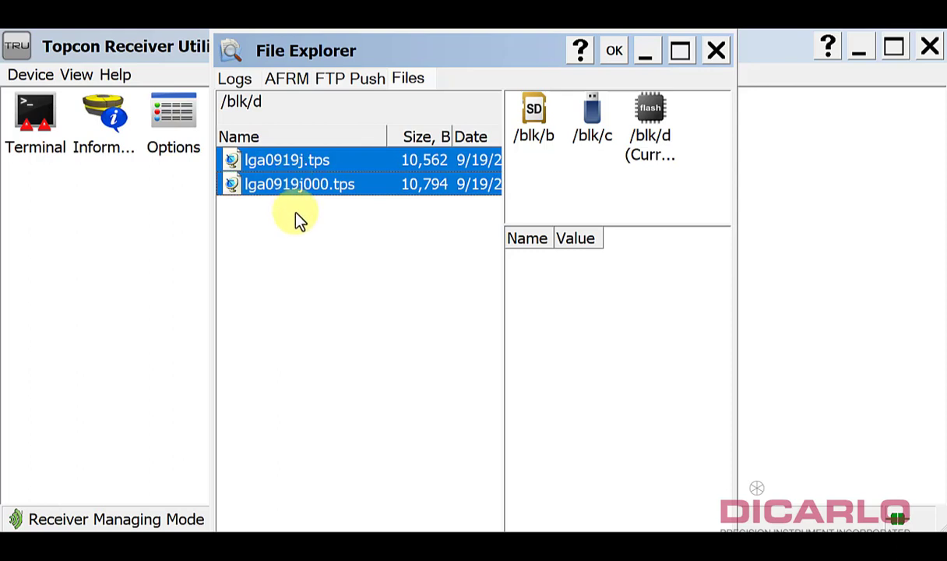
# Select only the file lga0919j000.tps and start downloading it to the computer.
pyautogui.click(292, 161)
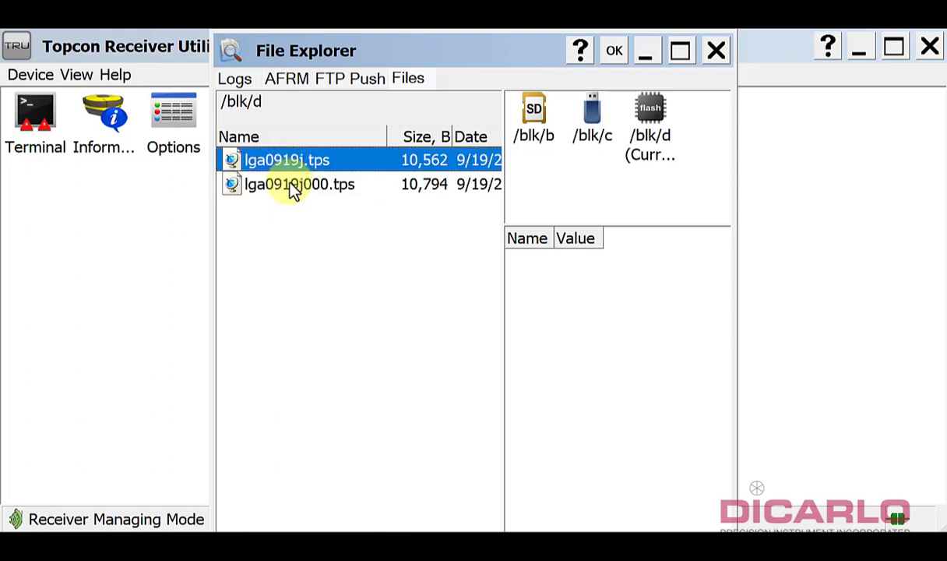
pyautogui.click(291, 185)
pyautogui.click(296, 159)
pyautogui.click(294, 187)
pyautogui.rightClick(292, 188)
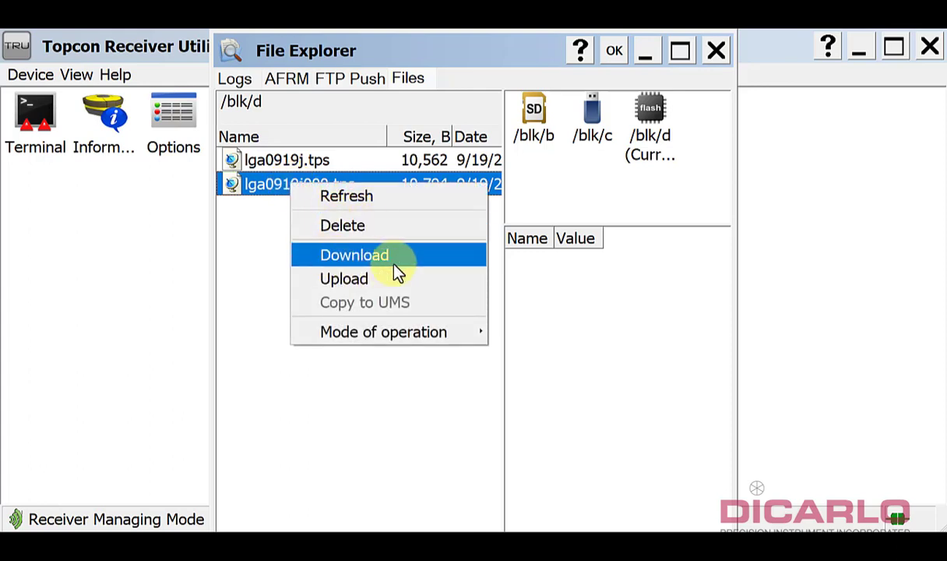
pyautogui.click(367, 259)
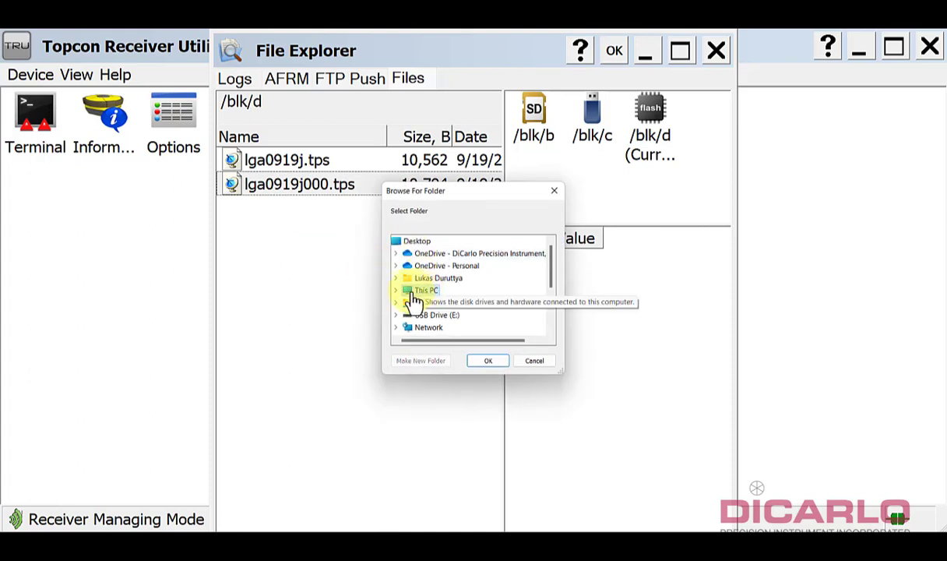
# Browse to the DiCarlo folder inside Jobs on Storage (D:) as the download destination.
pyautogui.click(425, 293)
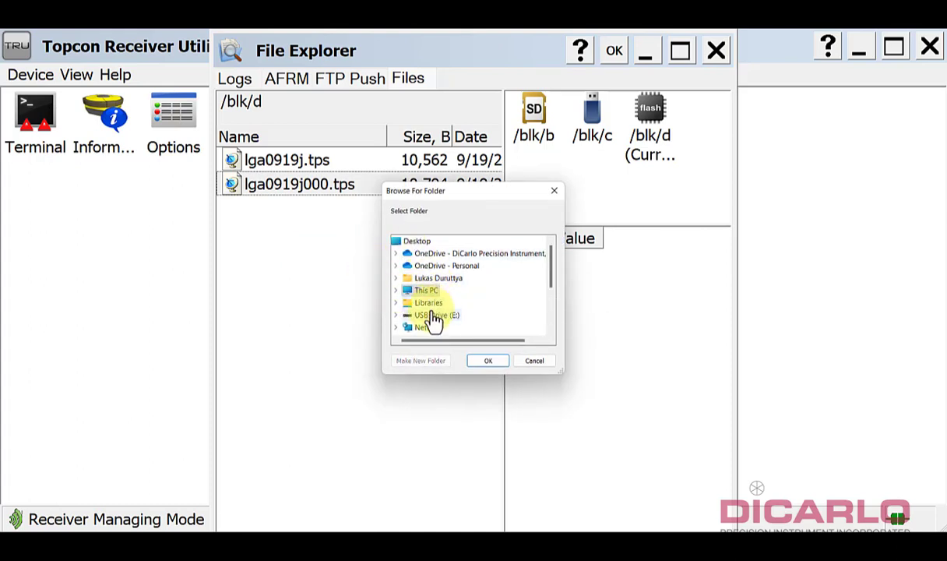
pyautogui.click(396, 290)
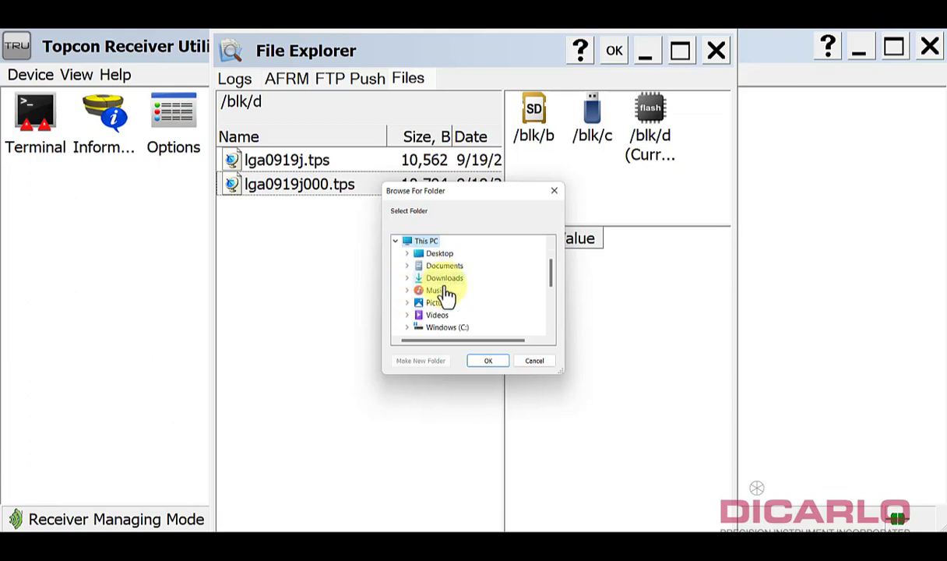
pyautogui.scroll(-1, 421, 294)
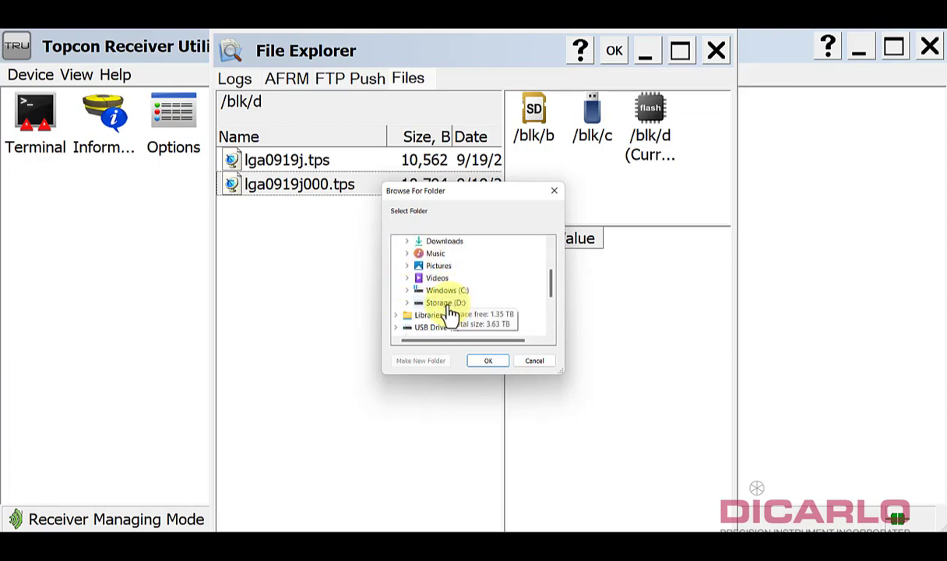
pyautogui.doubleClick(446, 302)
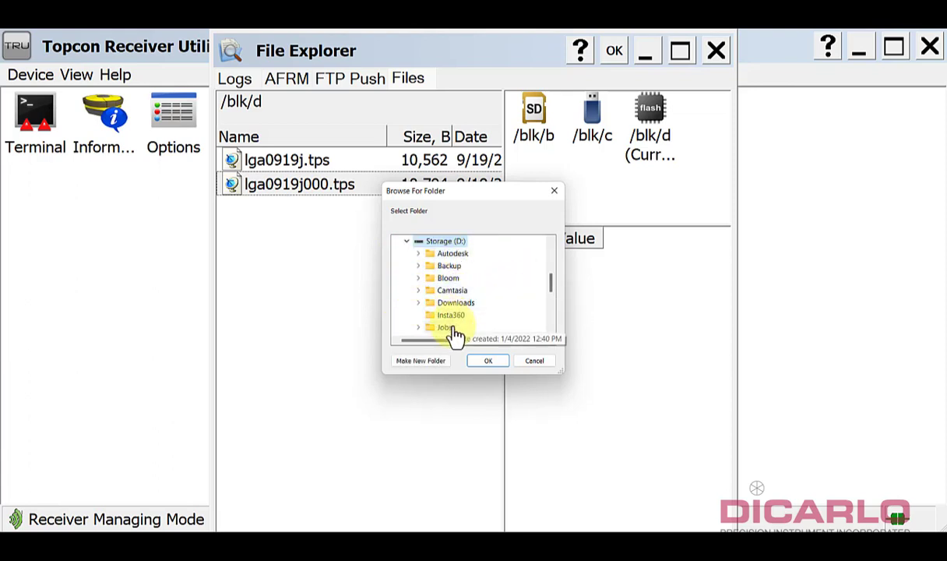
pyautogui.doubleClick(445, 328)
pyautogui.scroll(-1, 497, 288)
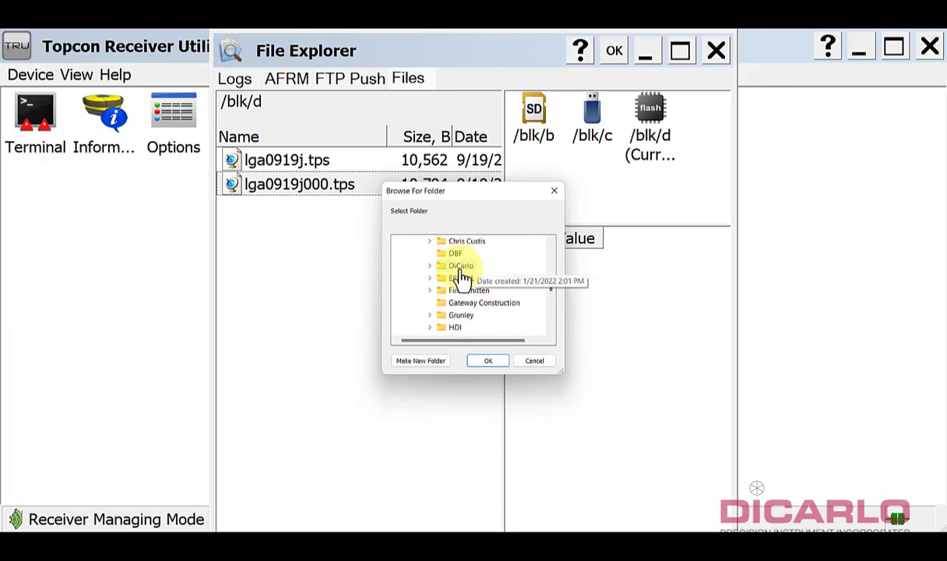
pyautogui.doubleClick(463, 266)
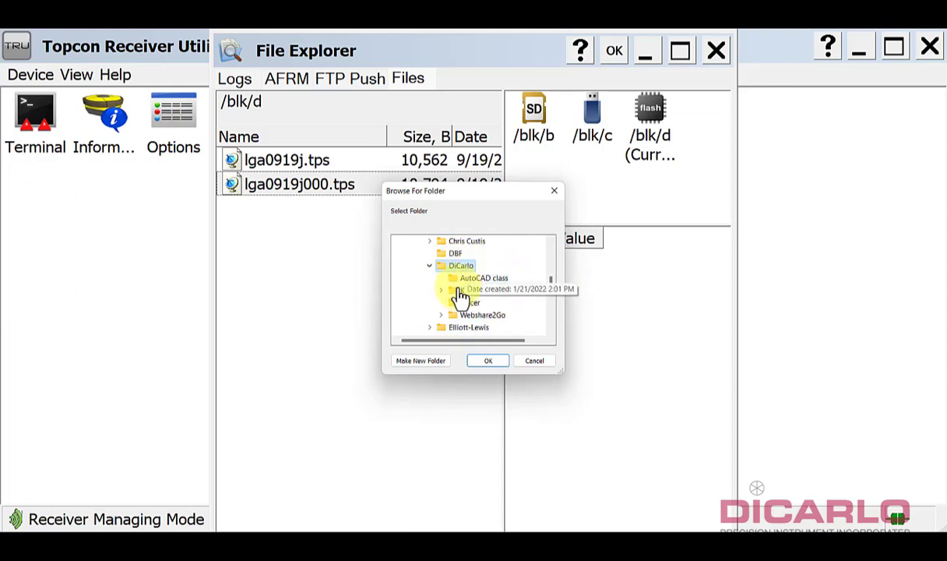
# Create a folder named Static_files inside DiCarlo and download lga0919j000.tps into it.
pyautogui.click(436, 363)
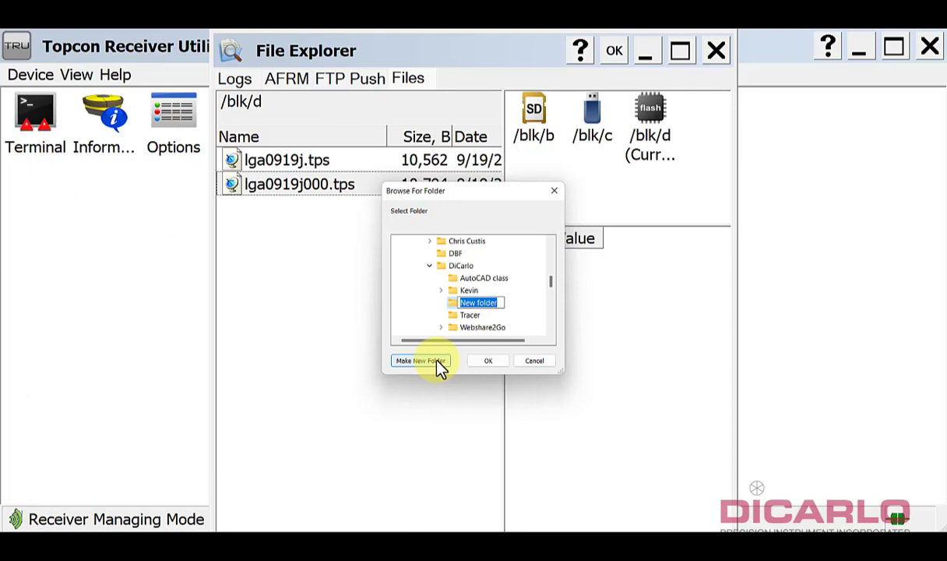
pyautogui.write('Static_files')
pyautogui.press('Return')
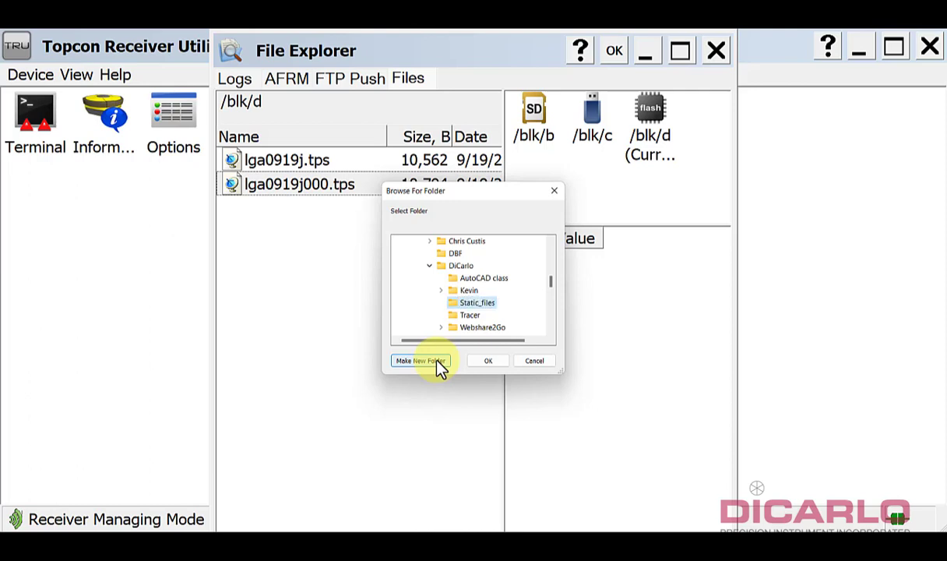
pyautogui.press('Return')
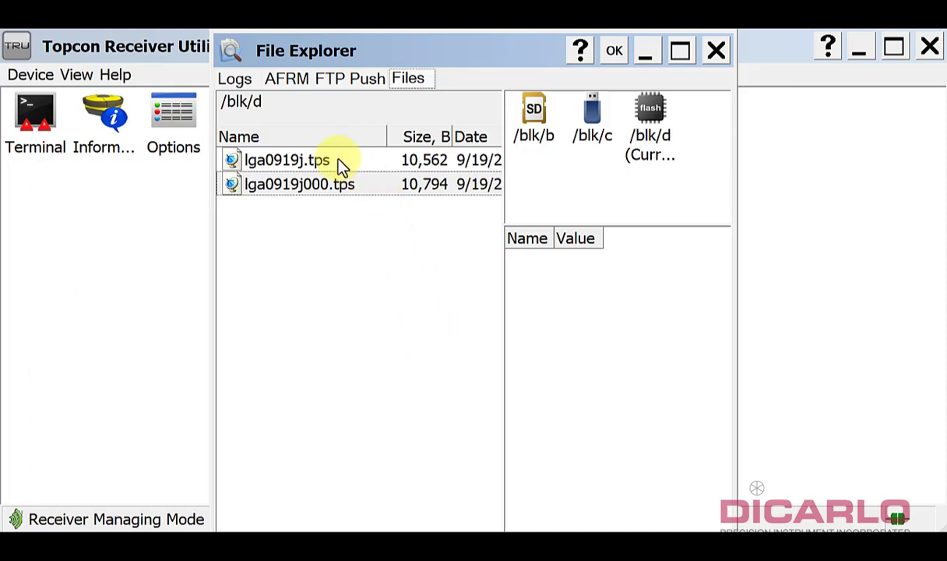
# Download lga0919j.tps from the receiver to the Static_files folder under Jobs\DiCarlo on Storage (D:).
pyautogui.click(339, 168)
pyautogui.rightClick(329, 164)
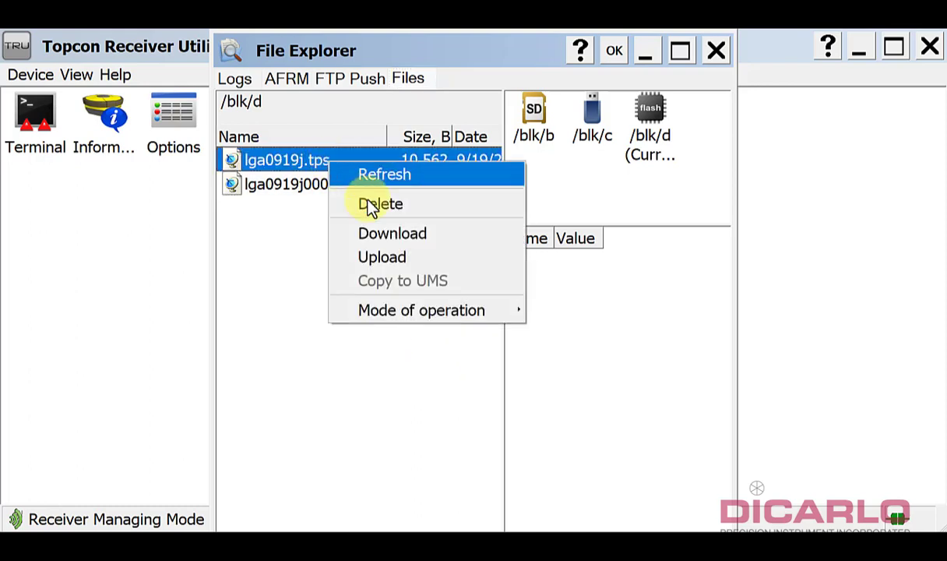
pyautogui.click(387, 239)
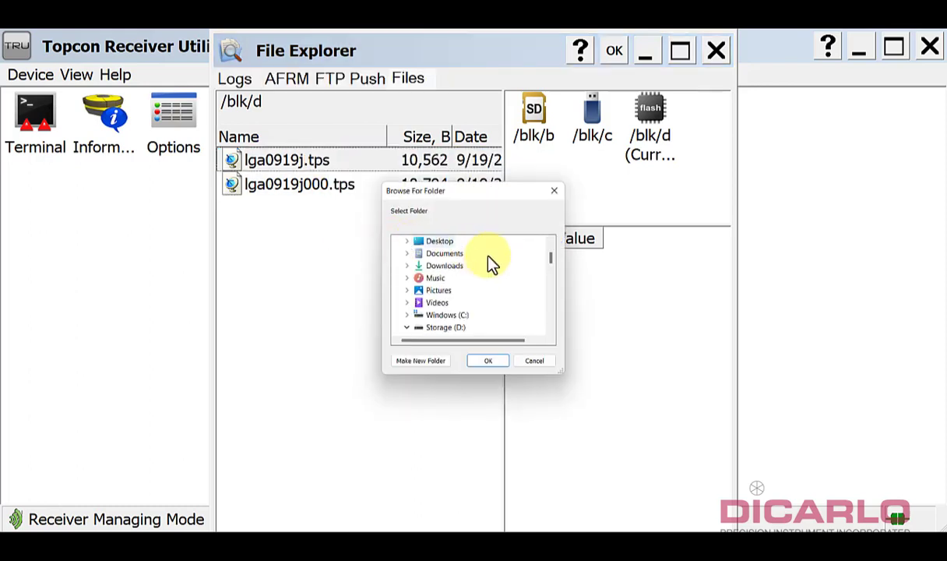
pyautogui.click(407, 327)
pyautogui.scroll(-4, 468, 311)
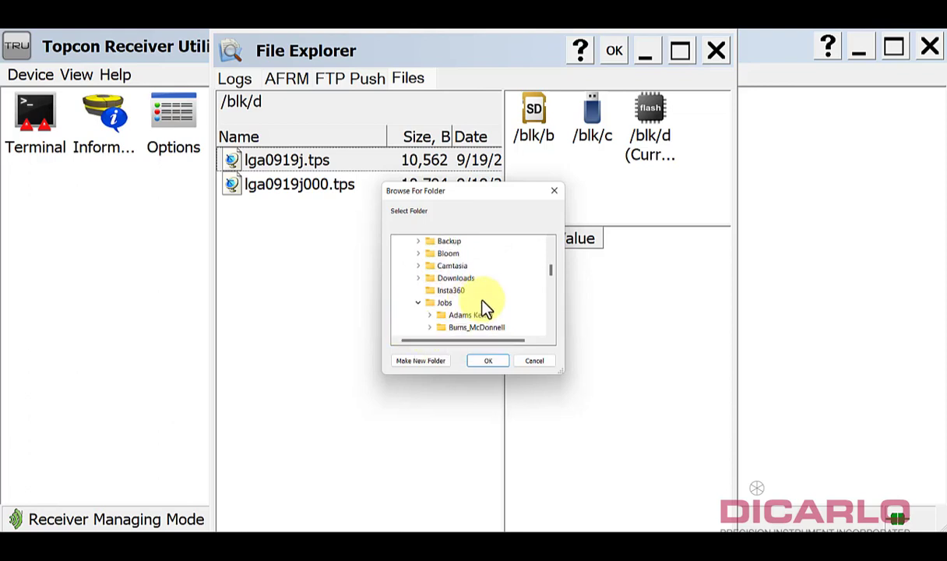
pyautogui.scroll(-1, 497, 307)
pyautogui.click(467, 323)
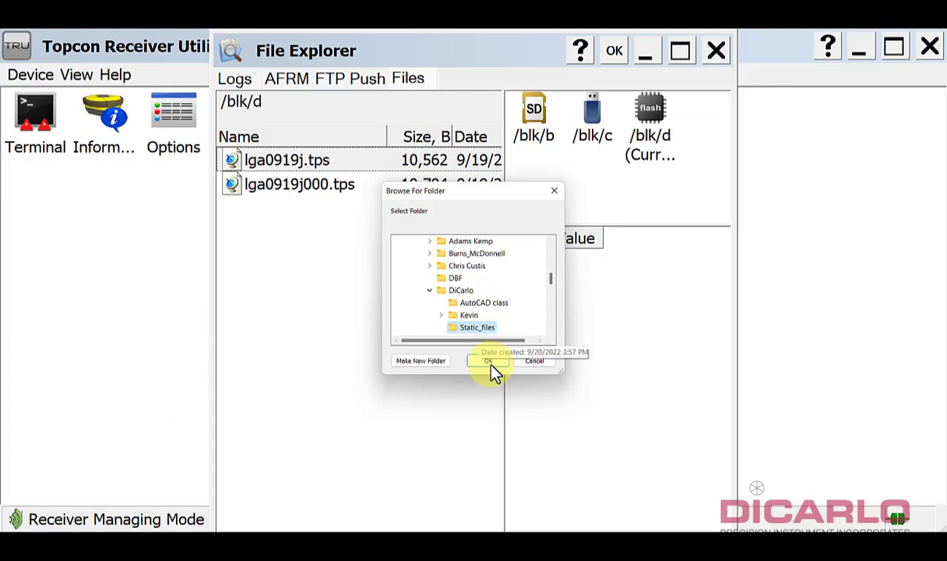
pyautogui.click(489, 361)
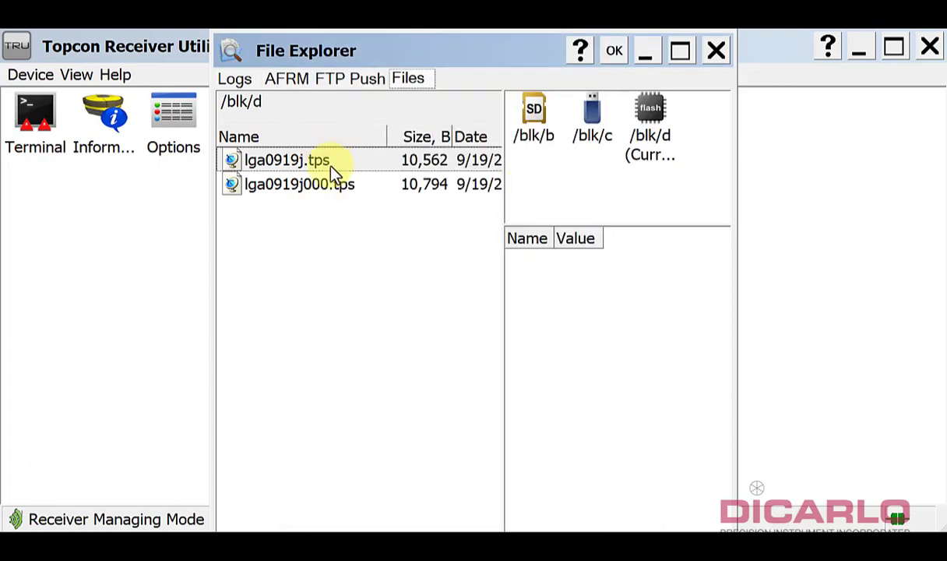
pyautogui.click(331, 167)
pyautogui.keyDown('shift'); pyautogui.click(319, 185); pyautogui.keyUp('shift')
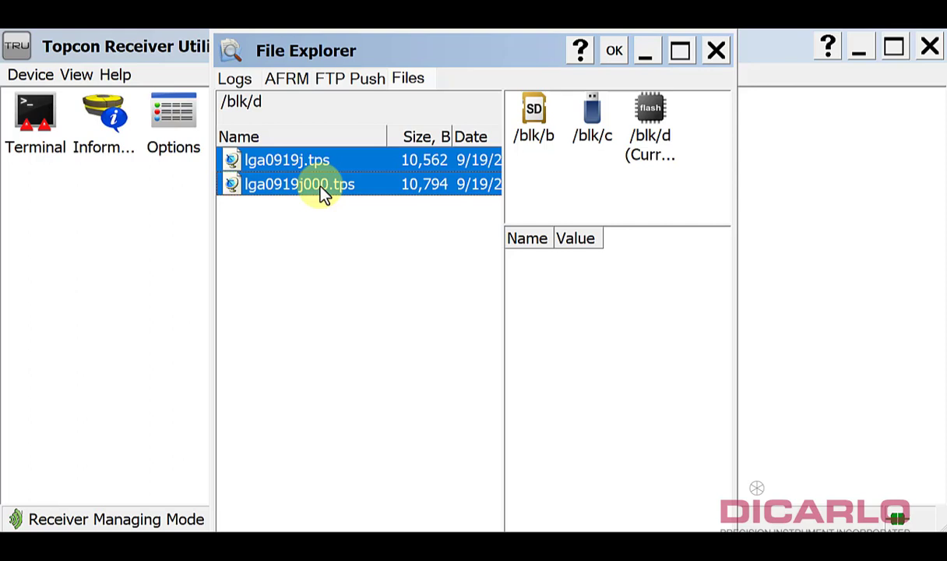
pyautogui.rightClick(350, 187)
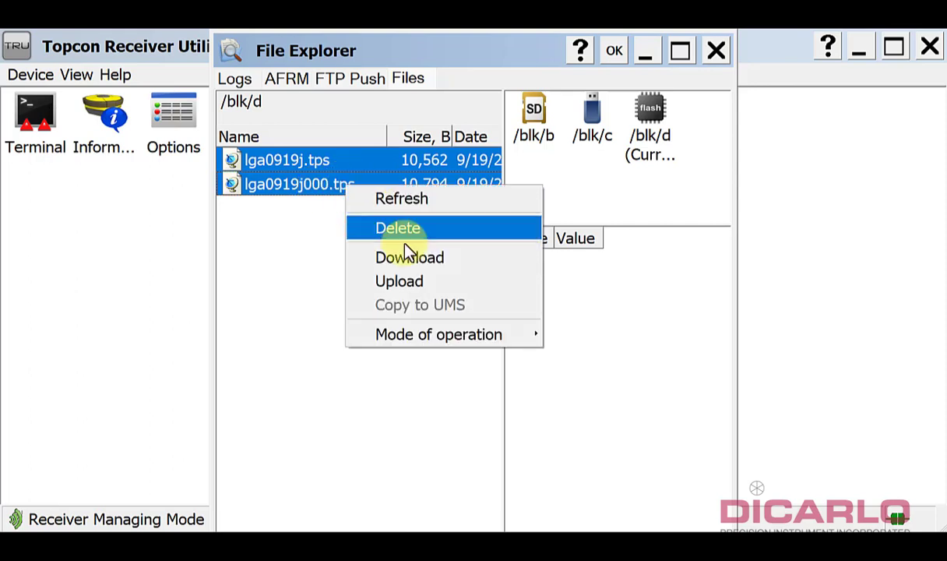
pyautogui.click(347, 515)
# Switch to Windows File Explorer and open the Static_files folder under Jobs\DiCarlo on Storage (D:).
pyautogui.press('super+e')
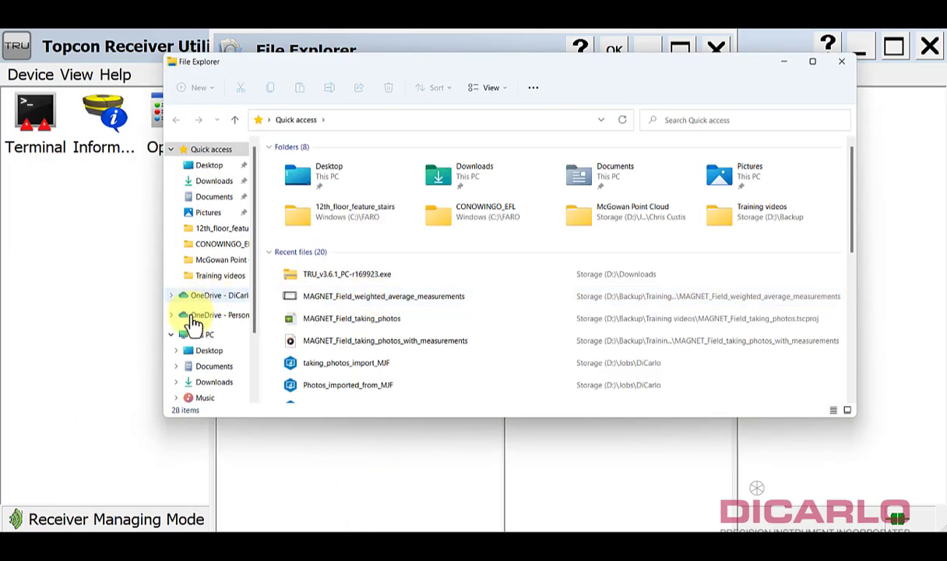
pyautogui.scroll(-2, 226, 327)
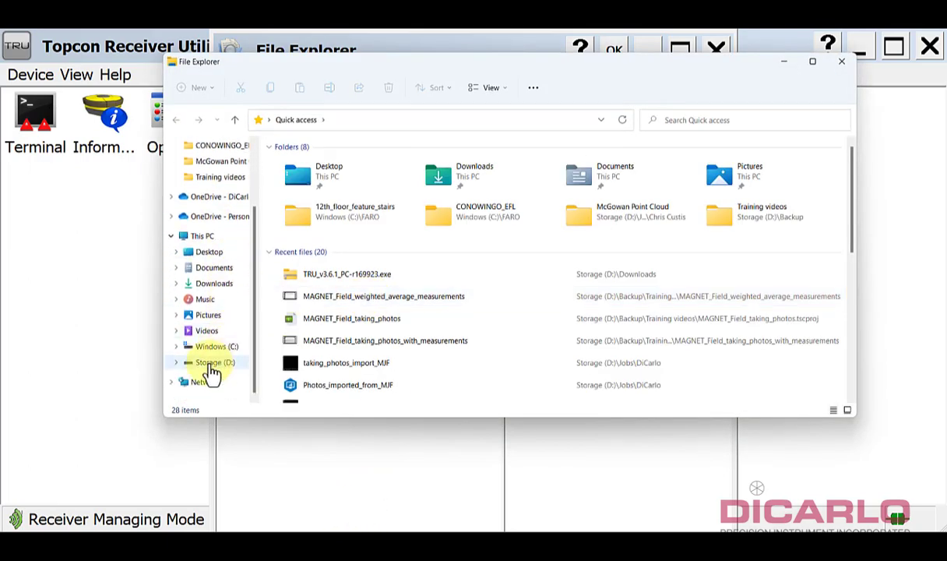
pyautogui.click(211, 363)
pyautogui.click(306, 290)
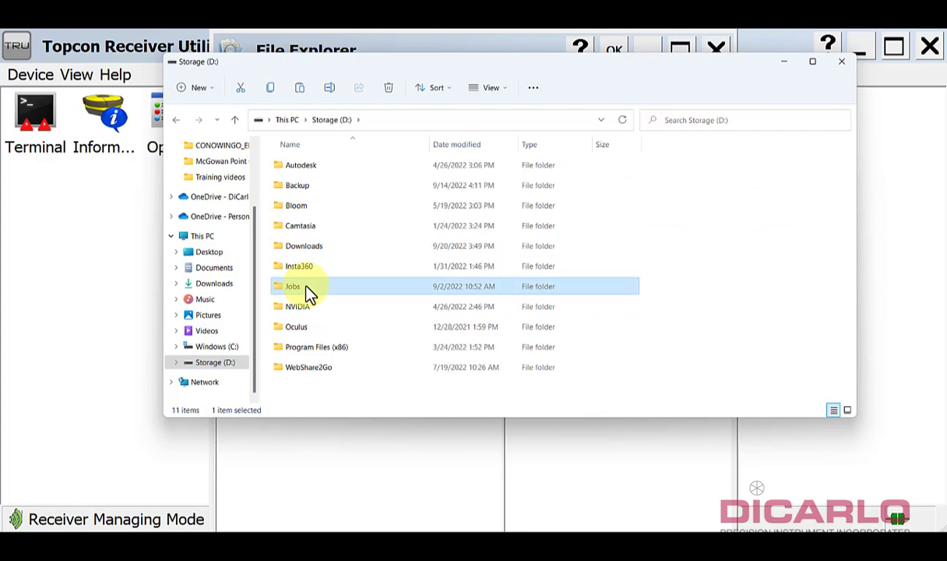
pyautogui.doubleClick(306, 287)
pyautogui.doubleClick(310, 246)
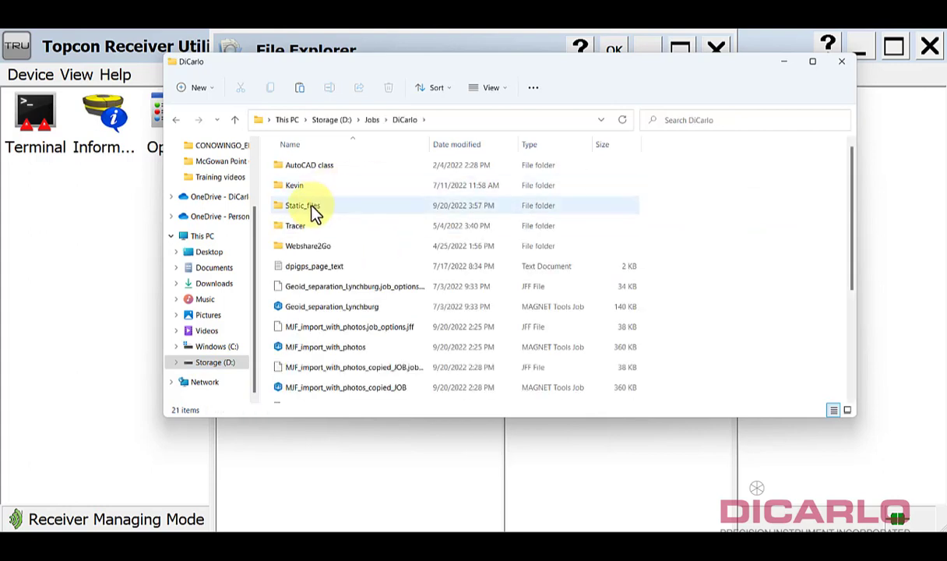
pyautogui.doubleClick(315, 212)
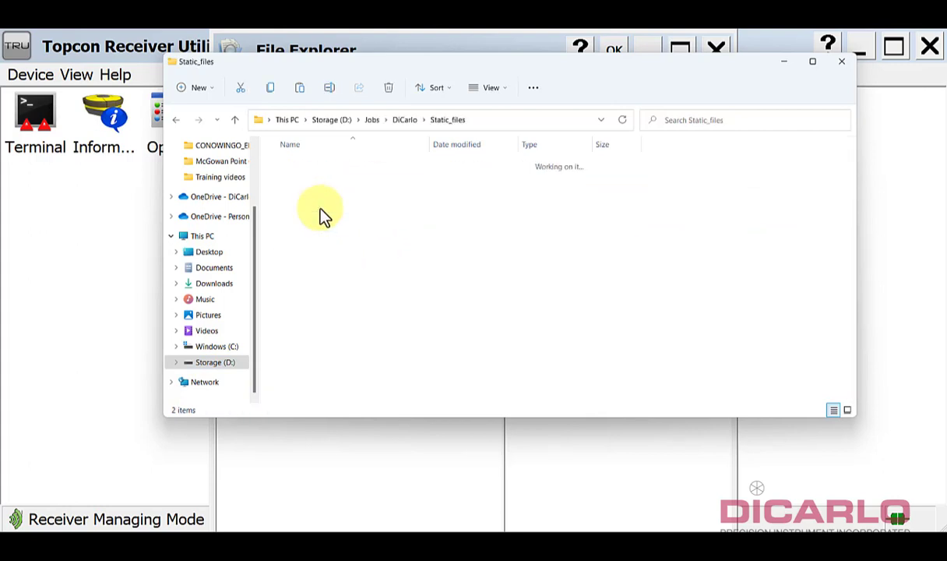
# Check the downloaded .tps files in the Static_files folder and close the Windows File Explorer window.
pyautogui.moveTo(351, 211); pyautogui.dragTo(296, 152)
pyautogui.click(382, 224)
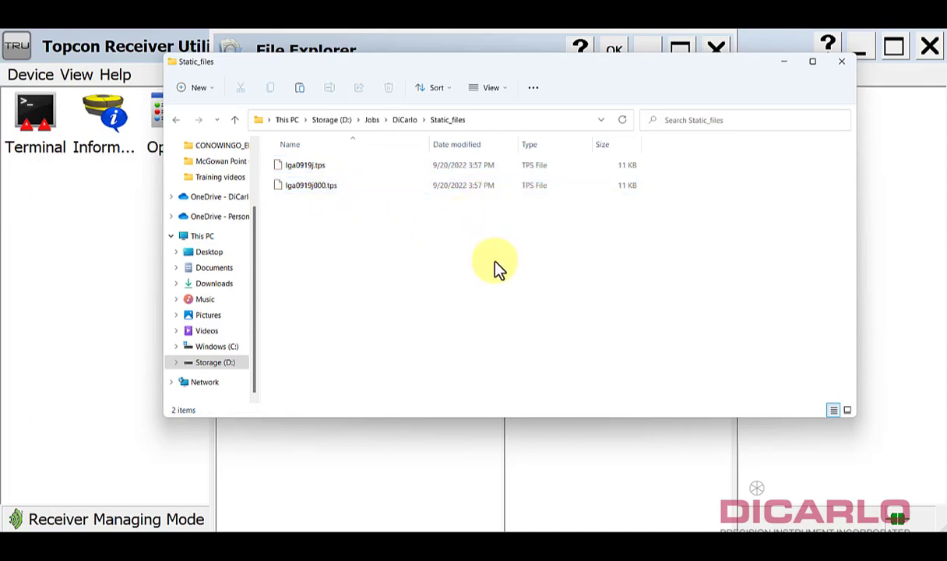
pyautogui.click(843, 62)
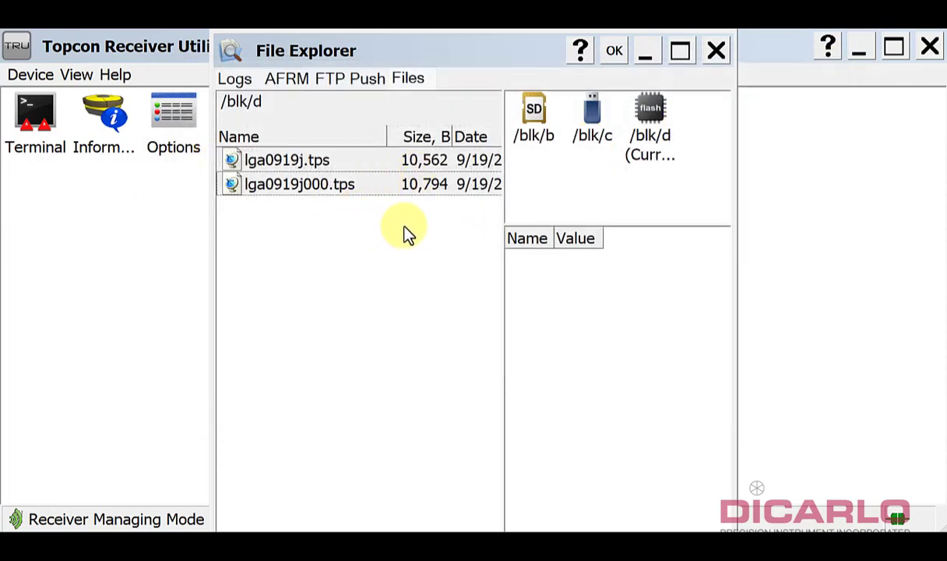
pyautogui.moveTo(404, 227); pyautogui.dragTo(298, 163)
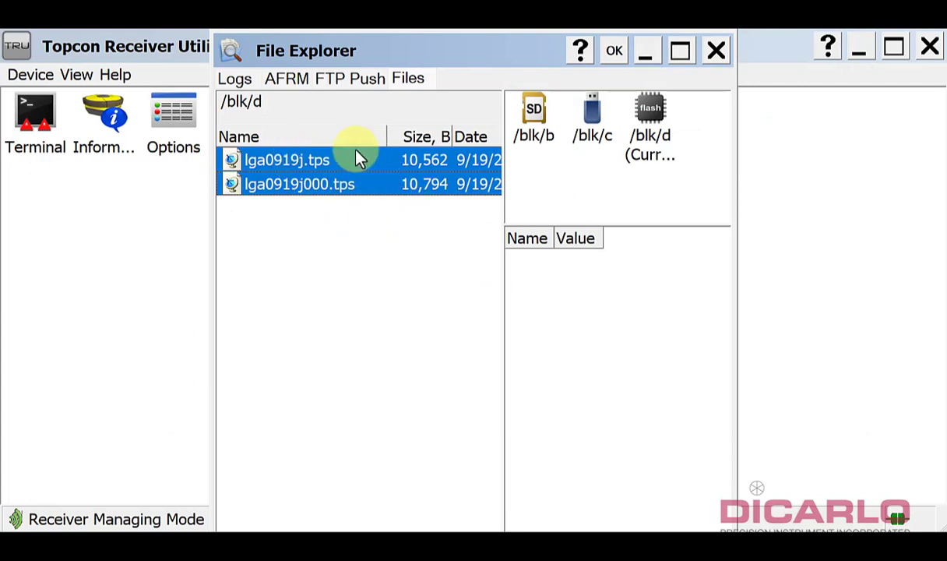
pyautogui.rightClick(322, 171)
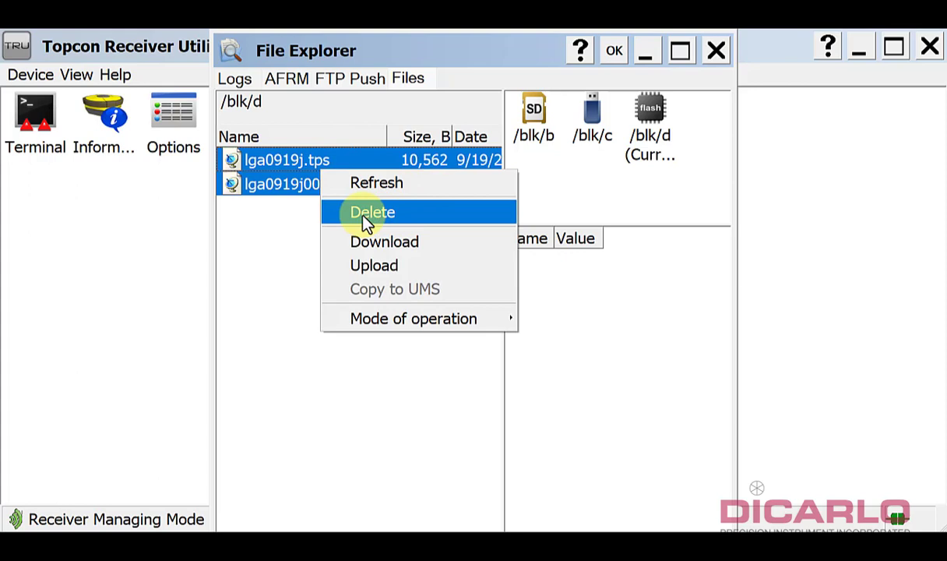
pyautogui.click(302, 246)
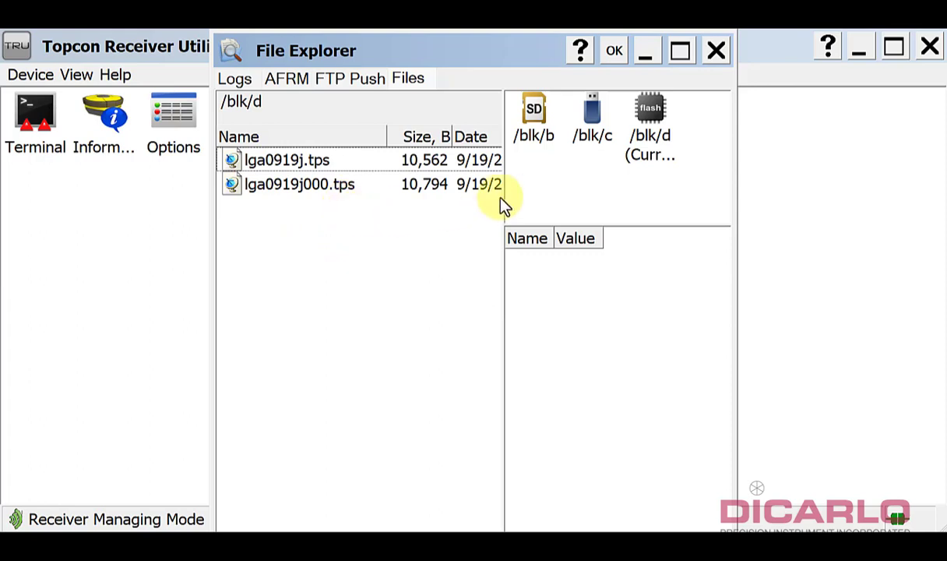
# Close the receiver's File Explorer and disconnect from the HiPer VR receiver.
pyautogui.click(718, 52)
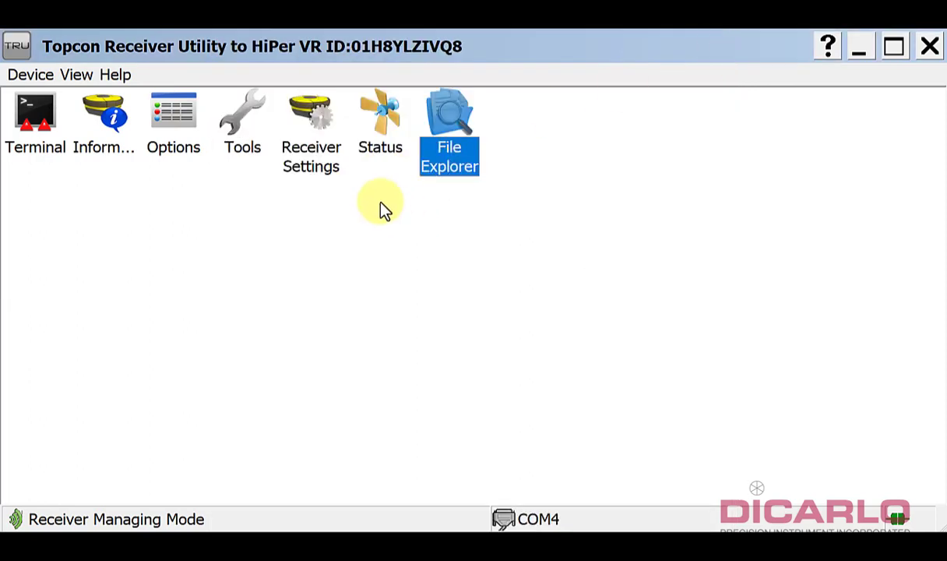
pyautogui.click(31, 78)
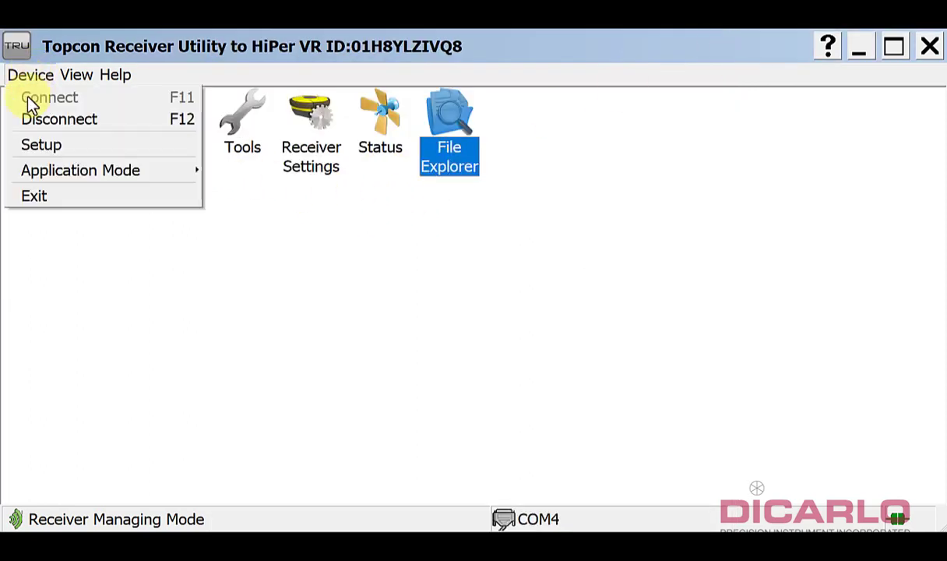
pyautogui.click(43, 125)
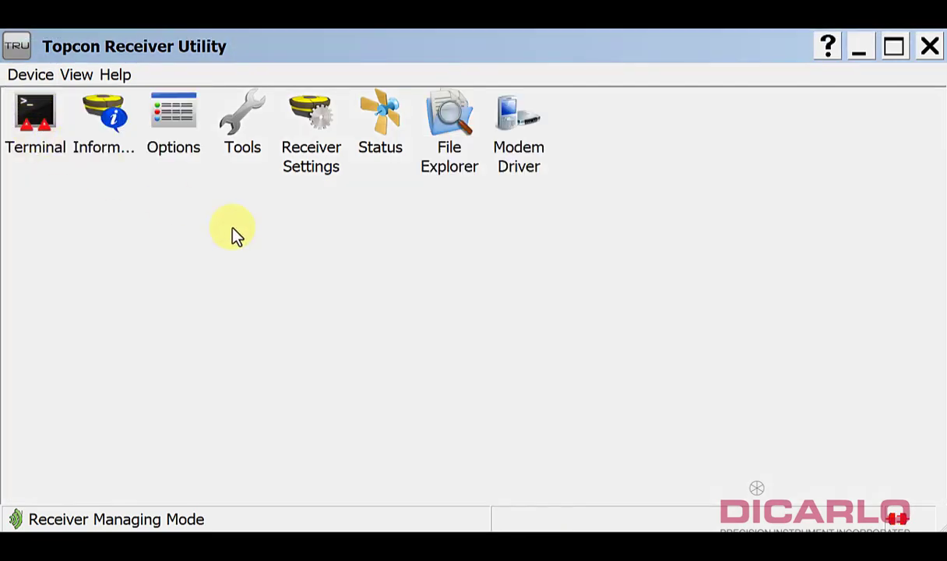